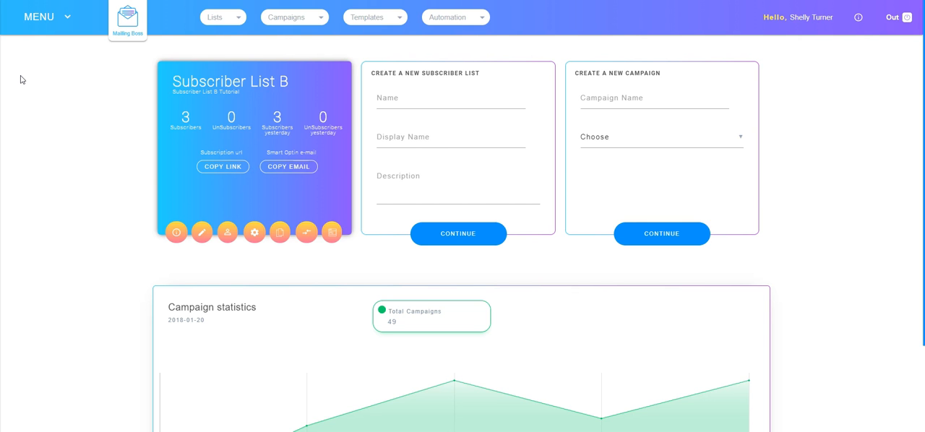
# Open the overview of Subscriber List B from the lists page and look through its quick links
pyautogui.click(228, 18)
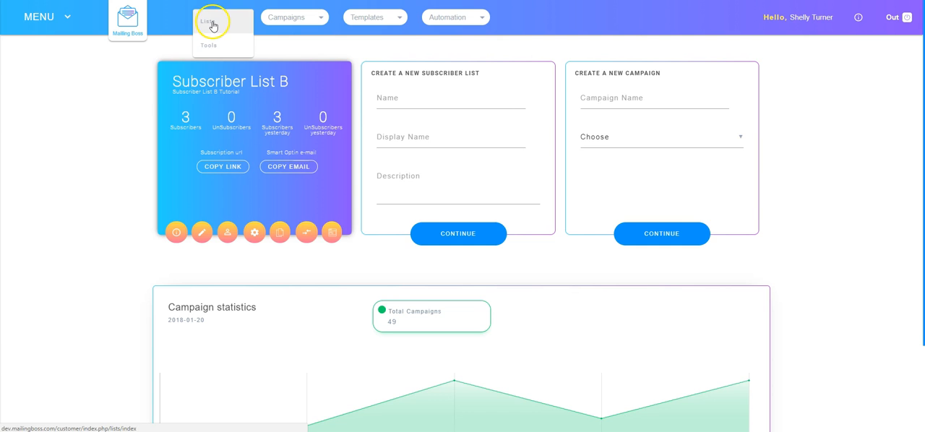
pyautogui.click(209, 23)
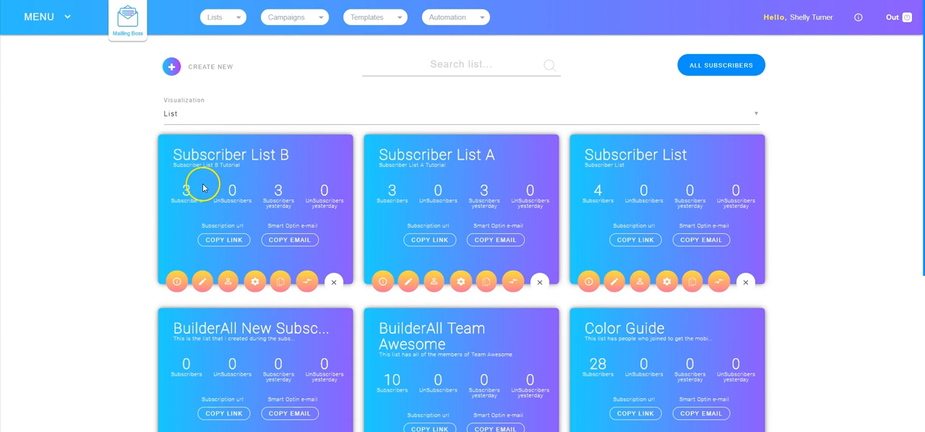
pyautogui.click(177, 284)
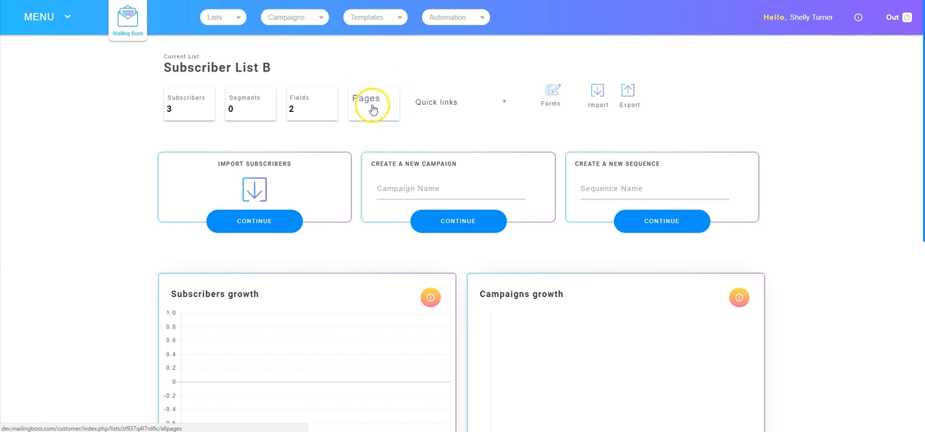
pyautogui.click(441, 104)
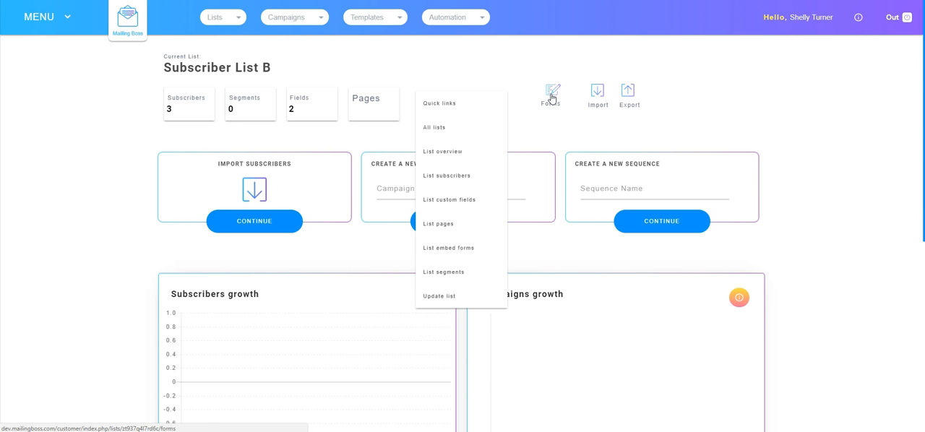
pyautogui.click(575, 69)
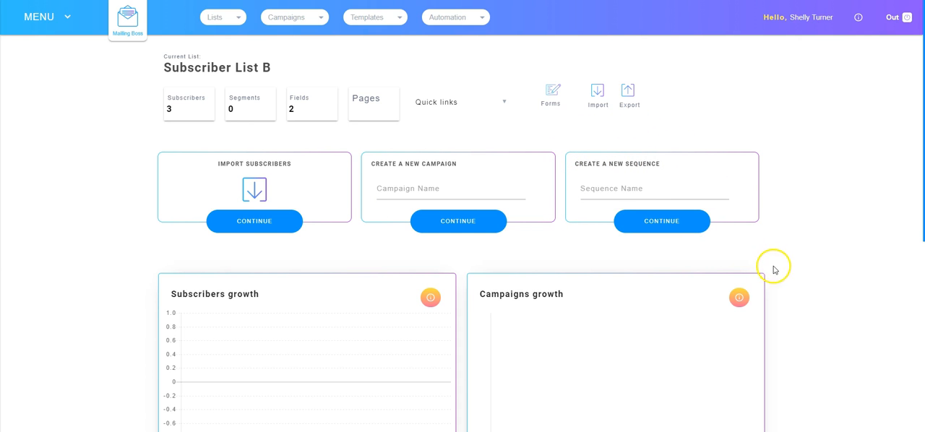
# Examine the subscriber, campaign, delivery and unsubscriber charts in the overview and return to the lists page
pyautogui.scroll(-1, 800, 327)
pyautogui.scroll(-3, 800, 327)
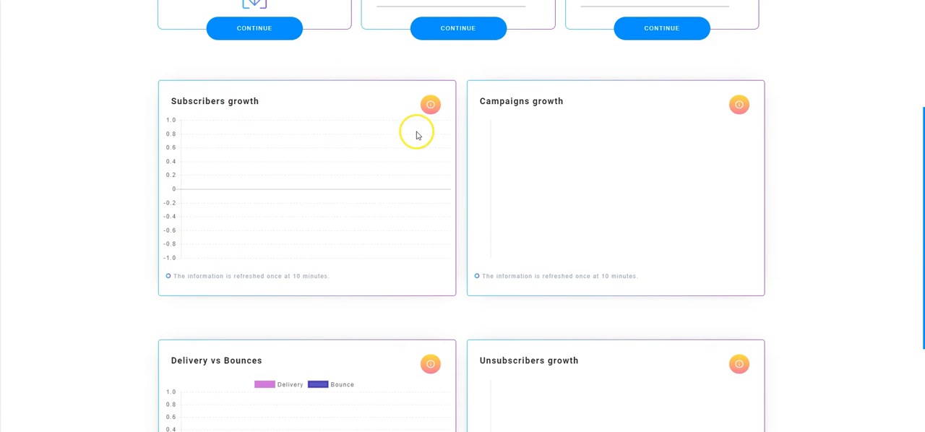
pyautogui.scroll(-3, 405, 262)
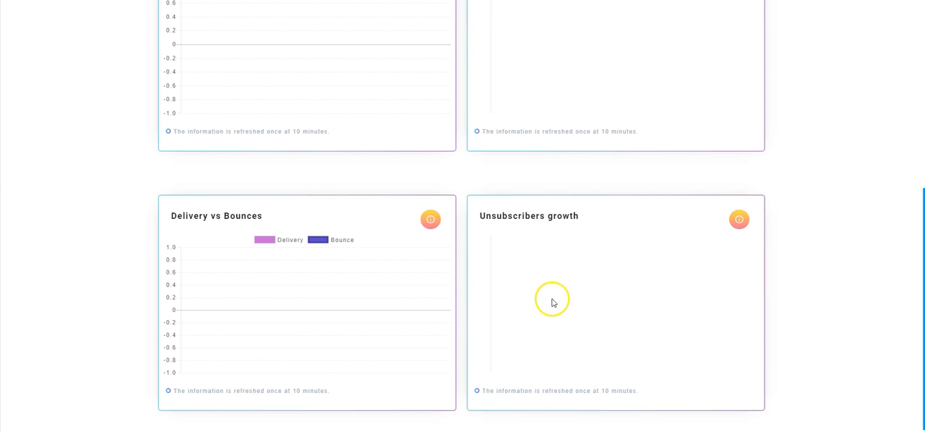
pyautogui.scroll(8, 552, 312)
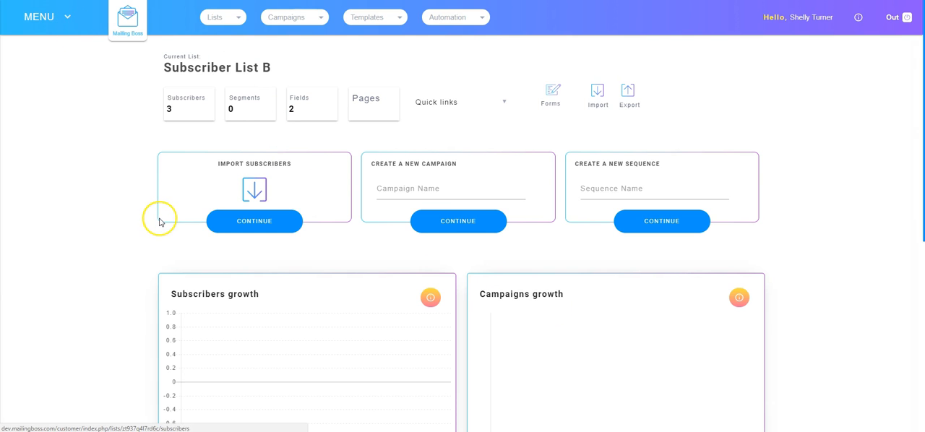
pyautogui.hotkey('alt', 'Left')
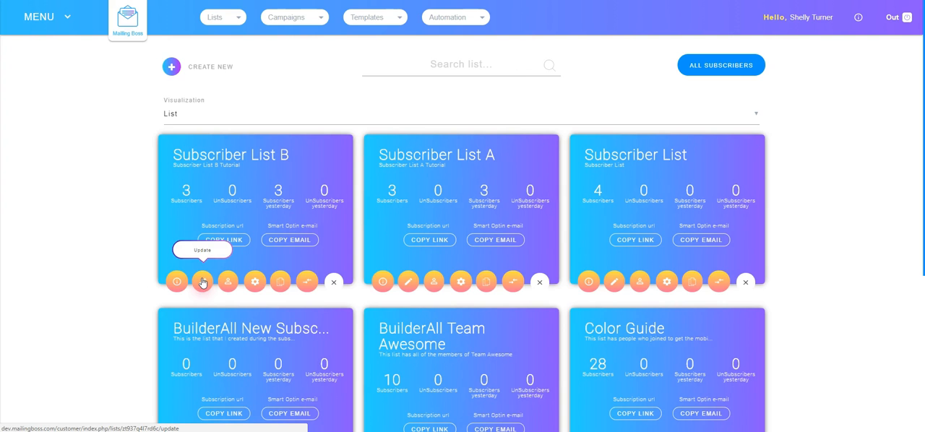
# Open Subscriber List B for updating and save its general data
pyautogui.click(202, 283)
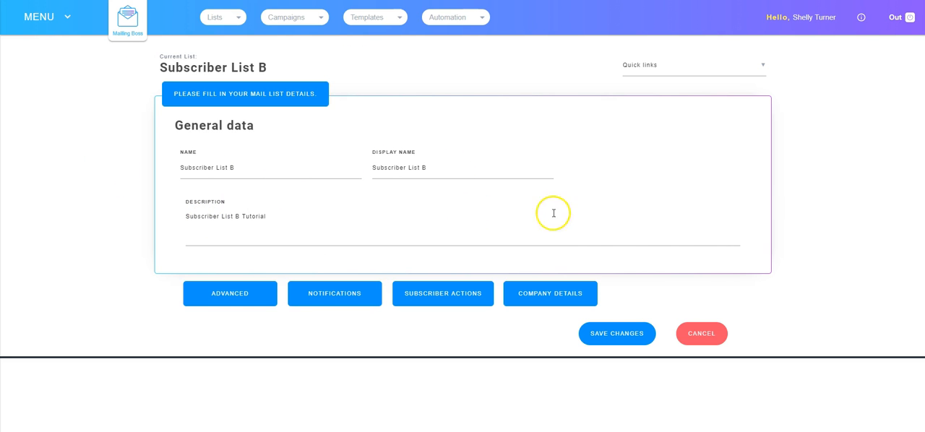
pyautogui.click(629, 333)
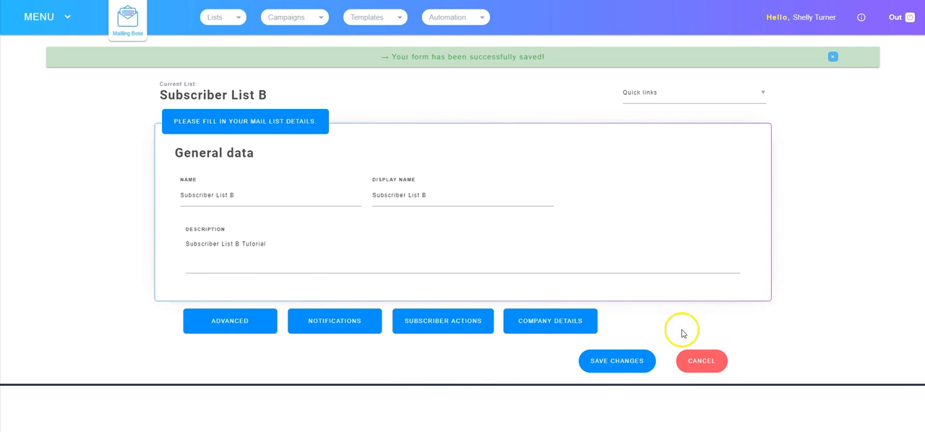
# Review the advanced settings of Subscriber List B, including opt-in, opt-out, redirects and sender fields
pyautogui.click(243, 327)
pyautogui.scroll(-2, 325, 362)
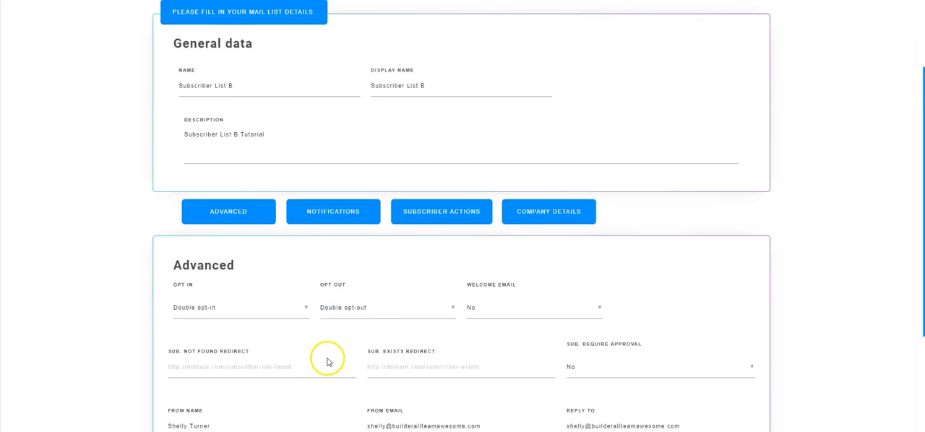
pyautogui.scroll(-1, 327, 361)
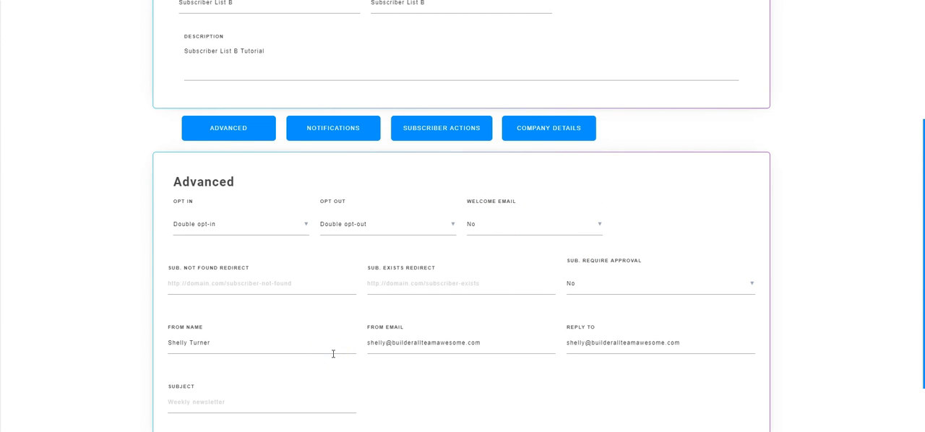
pyautogui.scroll(-1, 333, 354)
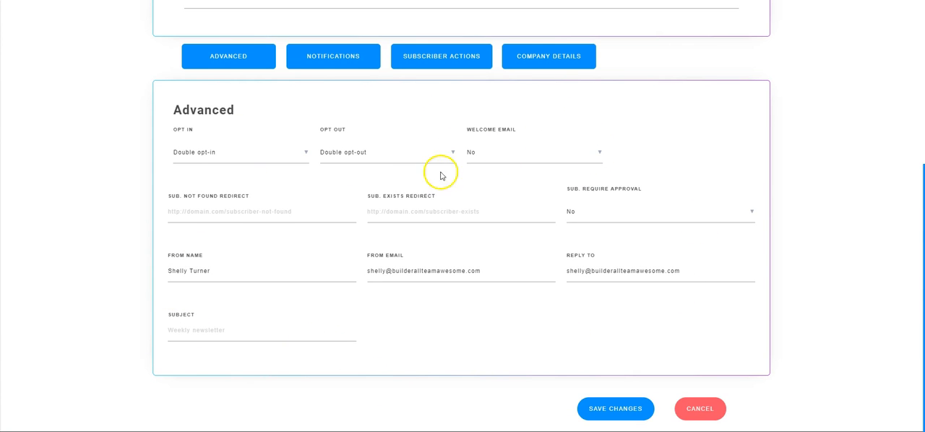
pyautogui.scroll(1, 405, 335)
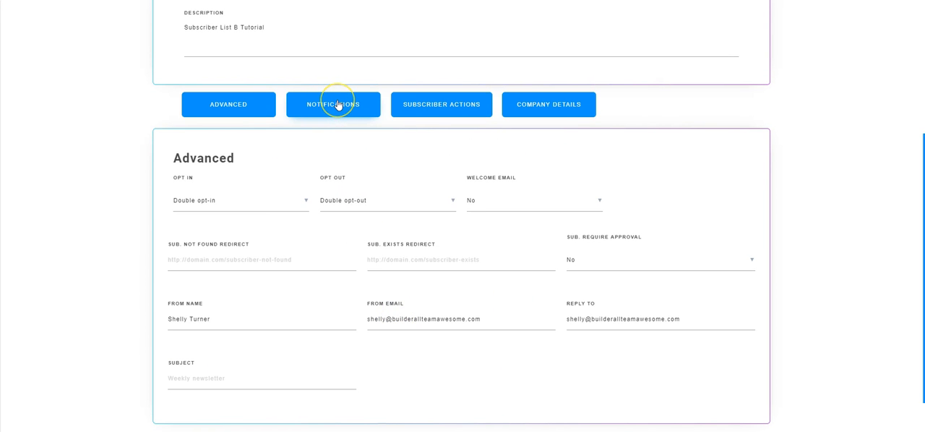
# Set both the Subscribe and Unsubscribe notifications of Subscriber List B to Yes
pyautogui.click(337, 105)
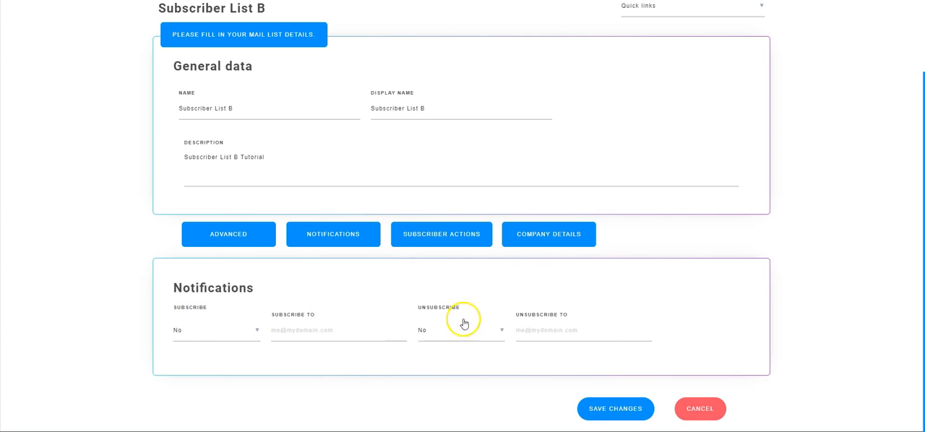
pyautogui.click(209, 334)
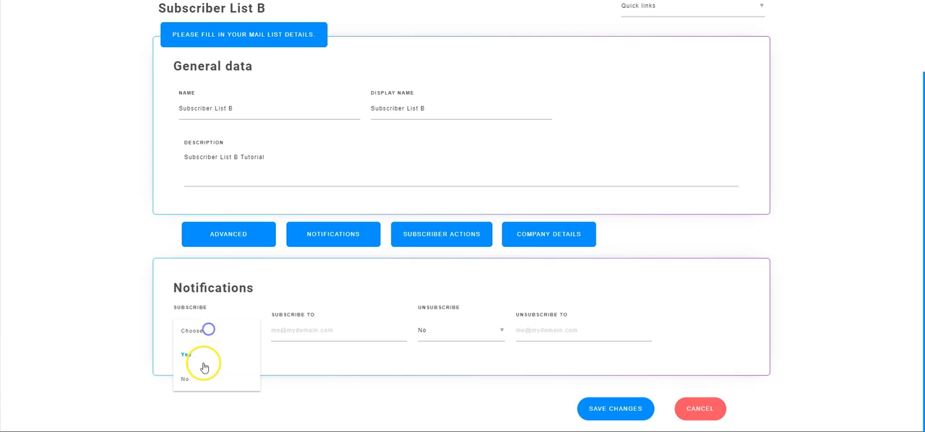
pyautogui.click(196, 354)
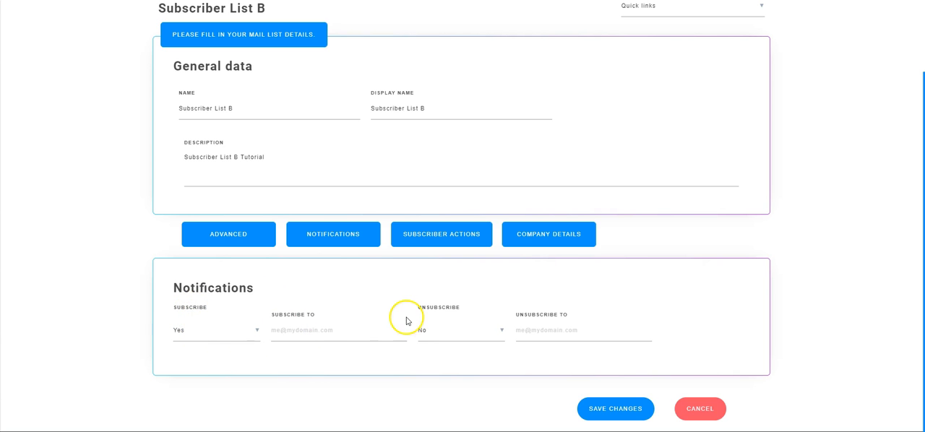
pyautogui.click(444, 334)
pyautogui.click(443, 353)
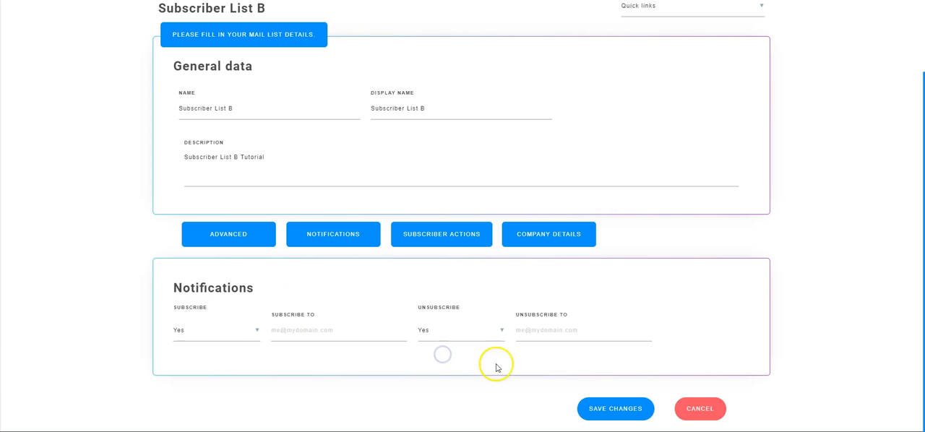
# Set the Unsubscribe and Subscribe notifications back to No
pyautogui.click(441, 330)
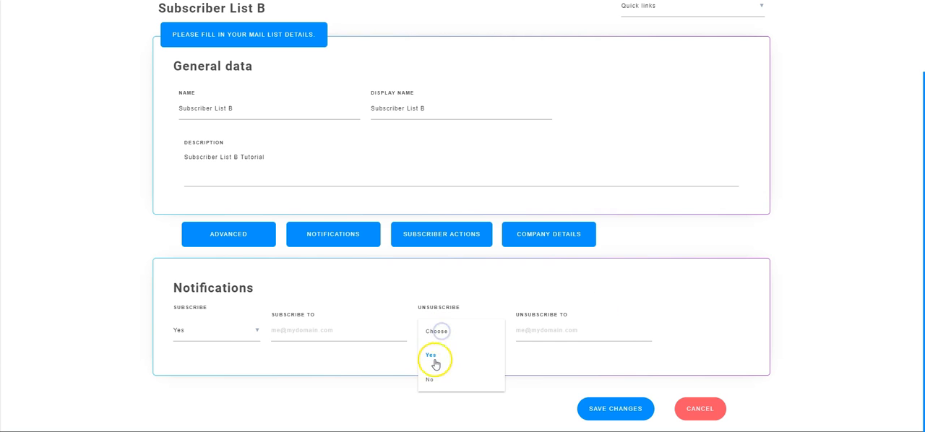
pyautogui.click(431, 381)
pyautogui.click(219, 329)
pyautogui.click(199, 380)
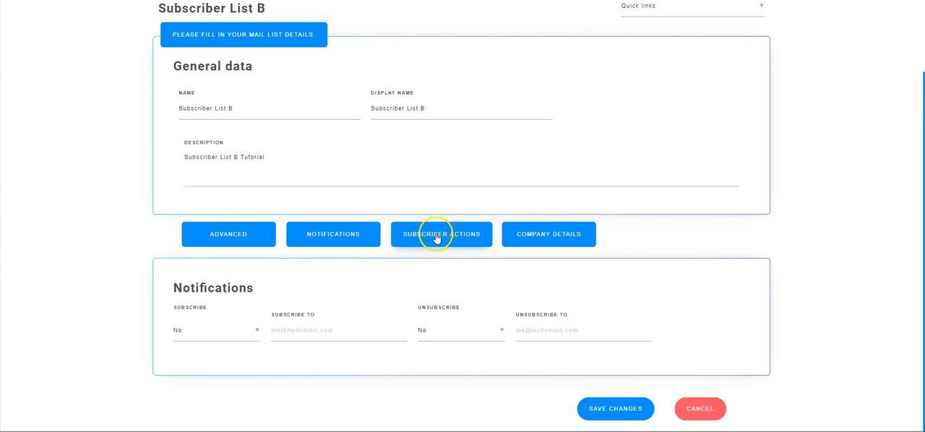
# Select Segmentation - Action Takers among the actions when unsubscribe, and clear that selection again
pyautogui.click(436, 238)
pyautogui.scroll(-3, 219, 147)
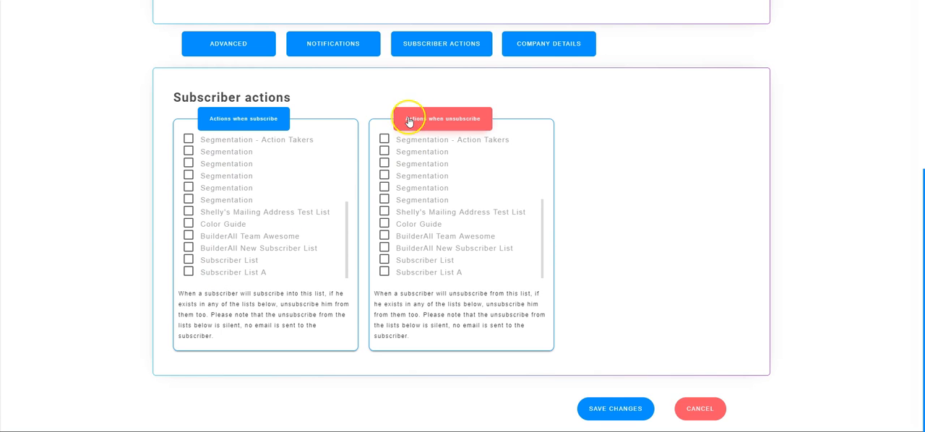
pyautogui.click(384, 139)
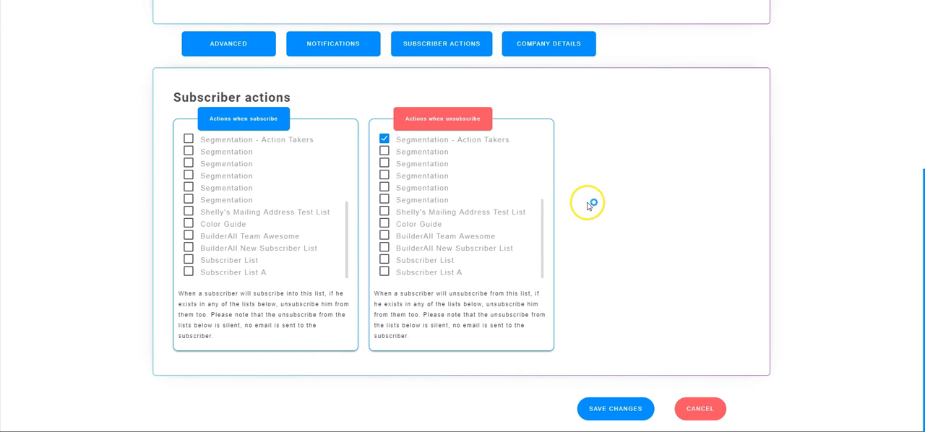
pyautogui.scroll(1, 589, 204)
pyautogui.click(384, 234)
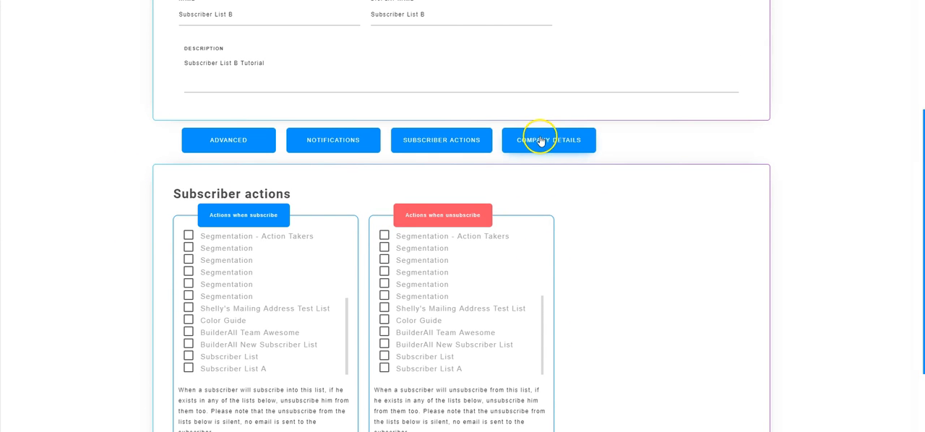
# Review the company details of Subscriber List B and save the list's settings
pyautogui.click(547, 141)
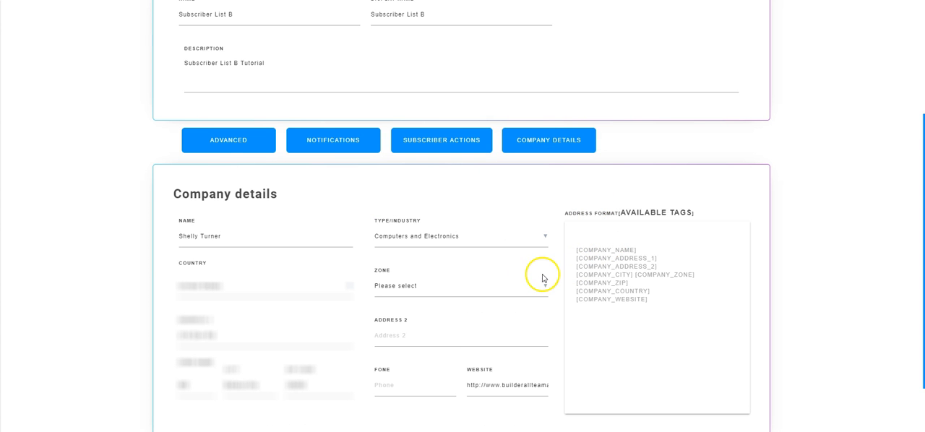
pyautogui.scroll(-1, 254, 261)
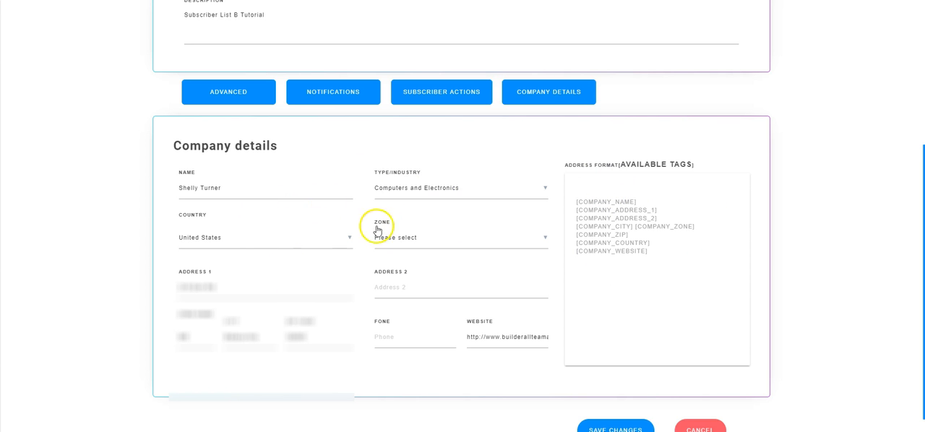
pyautogui.scroll(-1, 382, 246)
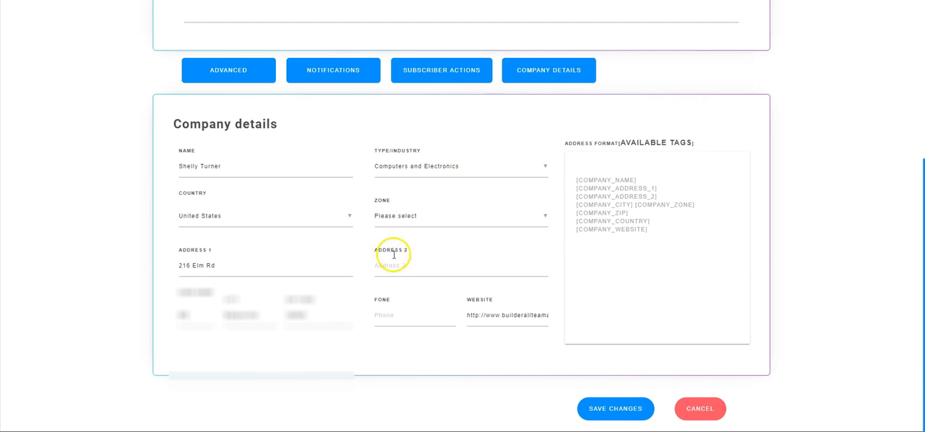
pyautogui.click(615, 409)
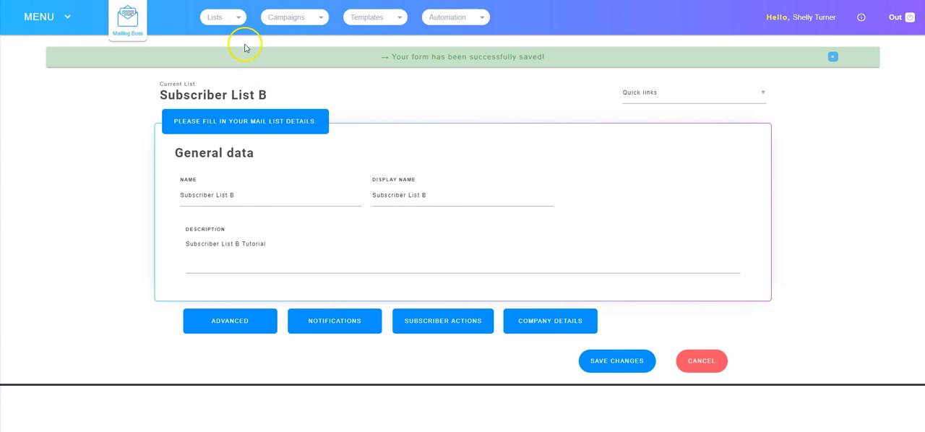
# Return to the lists page and open the emails and page configuration of Subscriber List B
pyautogui.click(219, 24)
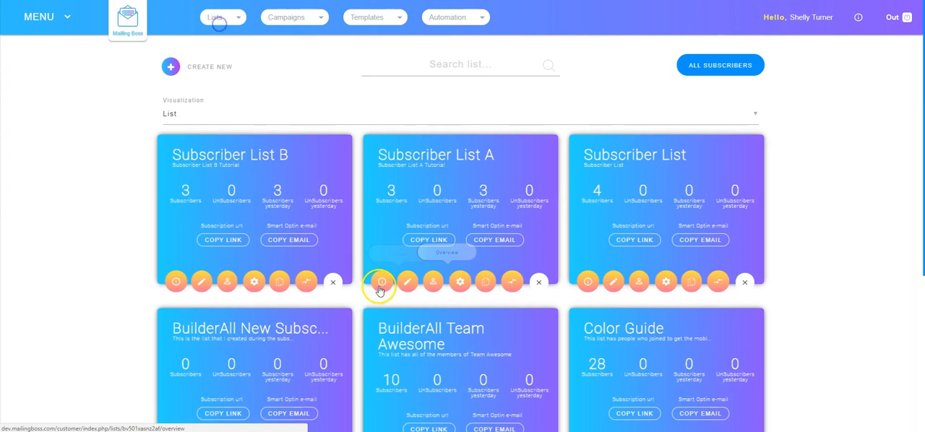
pyautogui.click(228, 282)
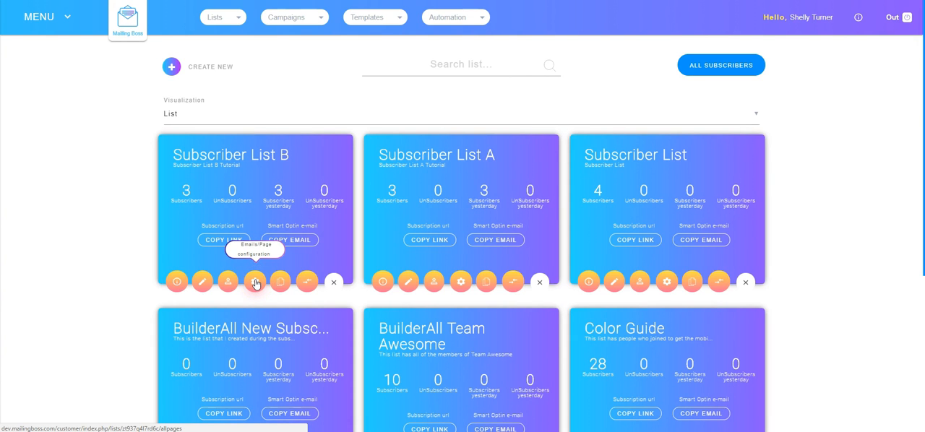
pyautogui.click(255, 282)
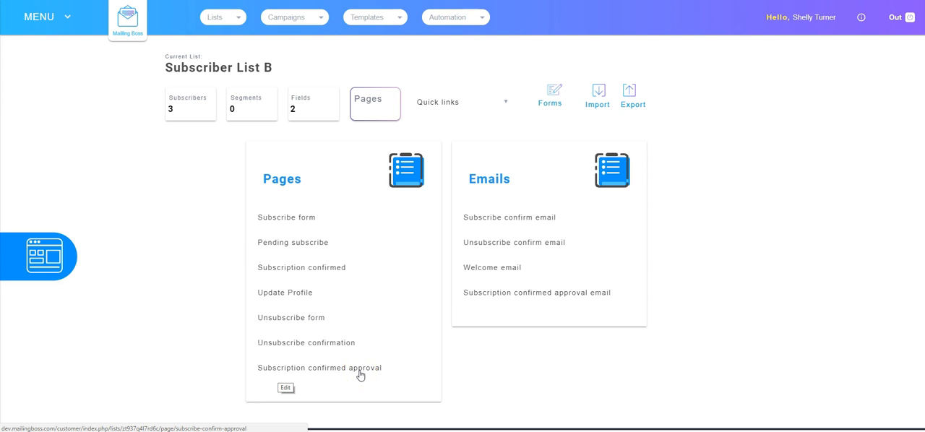
# Look over the Subscribe form page in its editor and open the Subscribe confirm email for editing
pyautogui.click(297, 251)
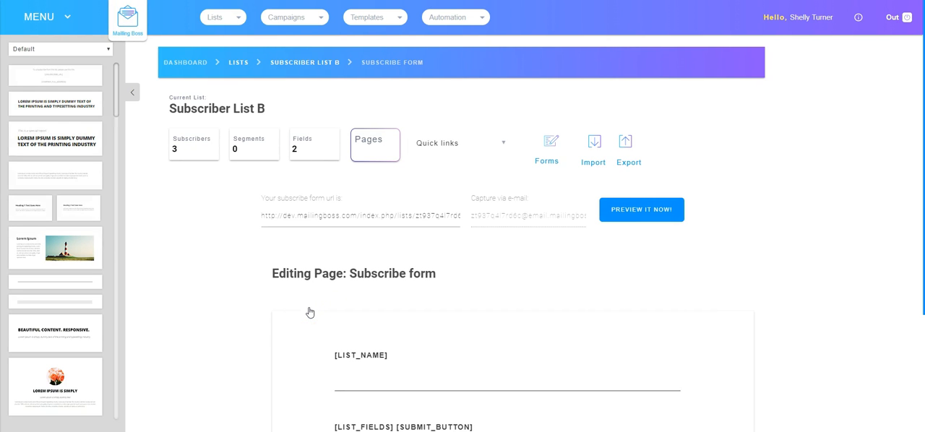
pyautogui.scroll(-2, 437, 274)
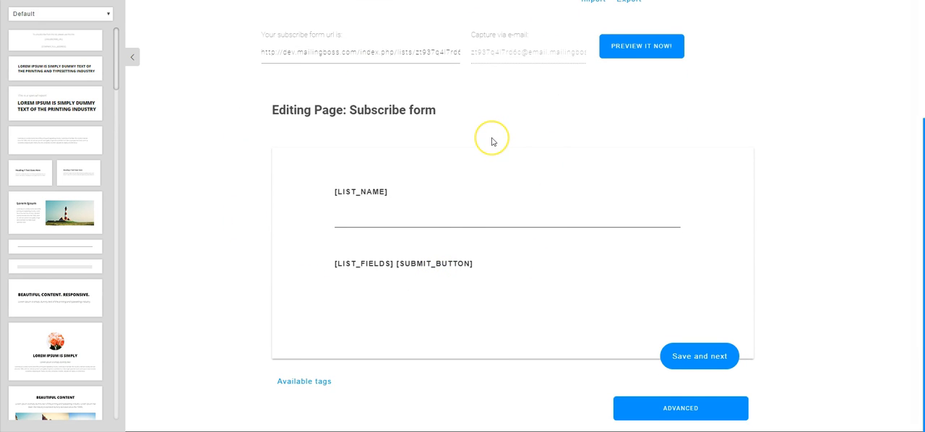
pyautogui.scroll(2, 451, 219)
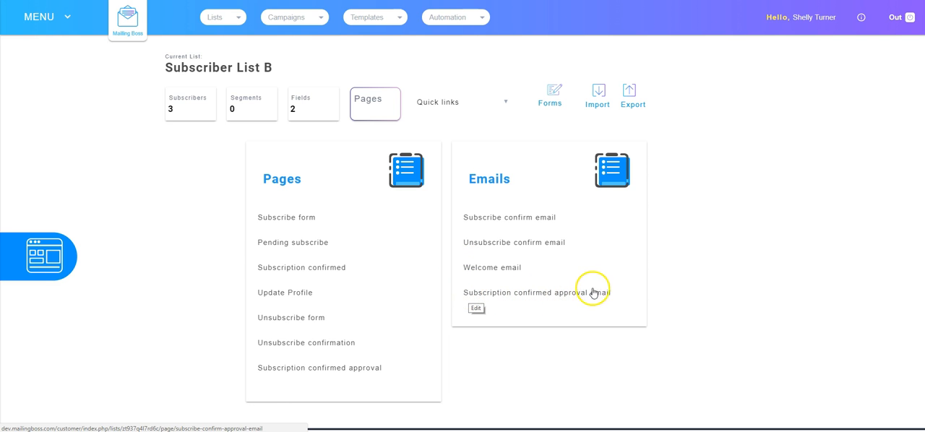
pyautogui.click(507, 217)
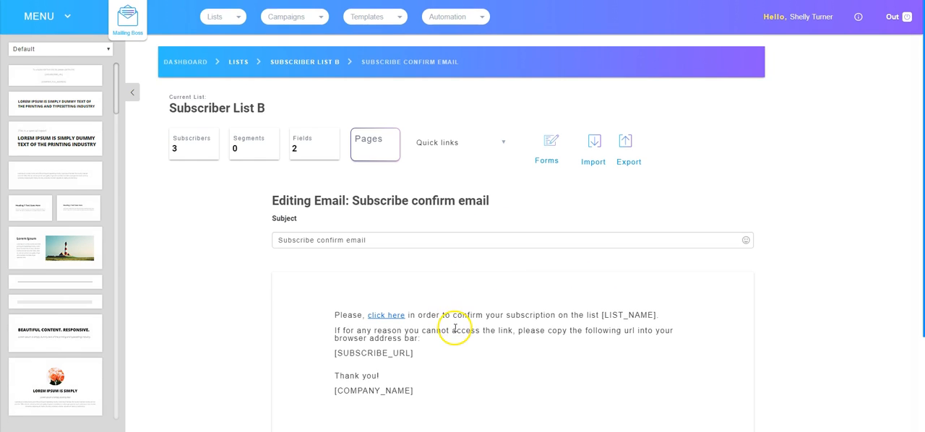
# Look over the subject and body of the Subscribe confirm email and return to the list's pages and emails overview
pyautogui.scroll(-2, 454, 331)
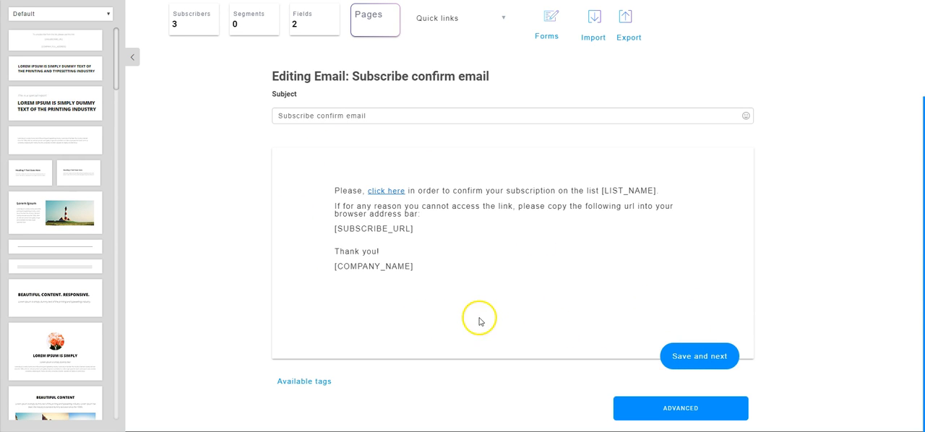
pyautogui.scroll(2, 464, 307)
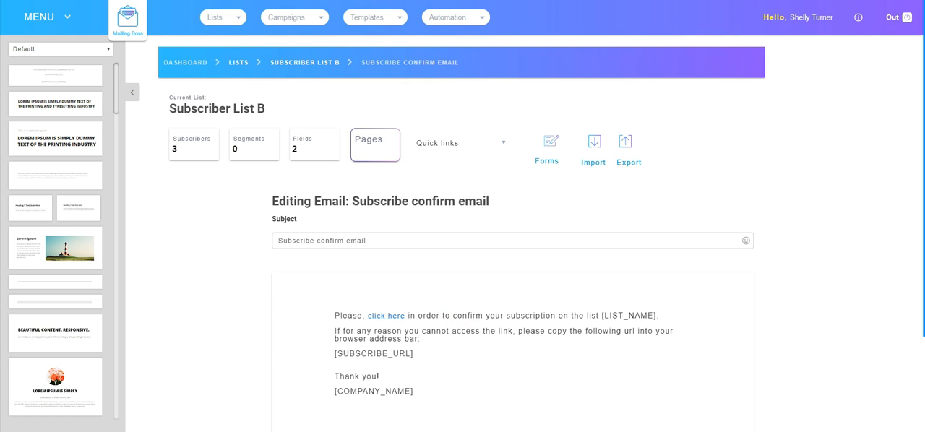
pyautogui.hotkey('alt', 'Left')
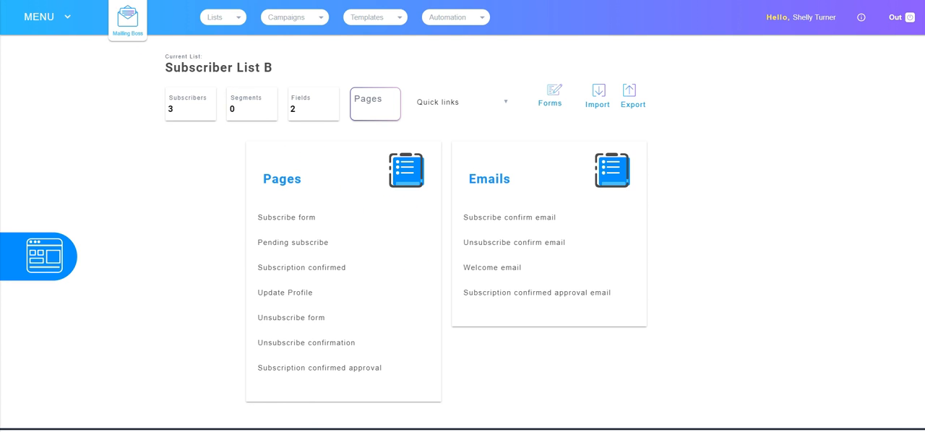
# Return to the lists page and duplicate Subscriber List B
pyautogui.click(329, 228)
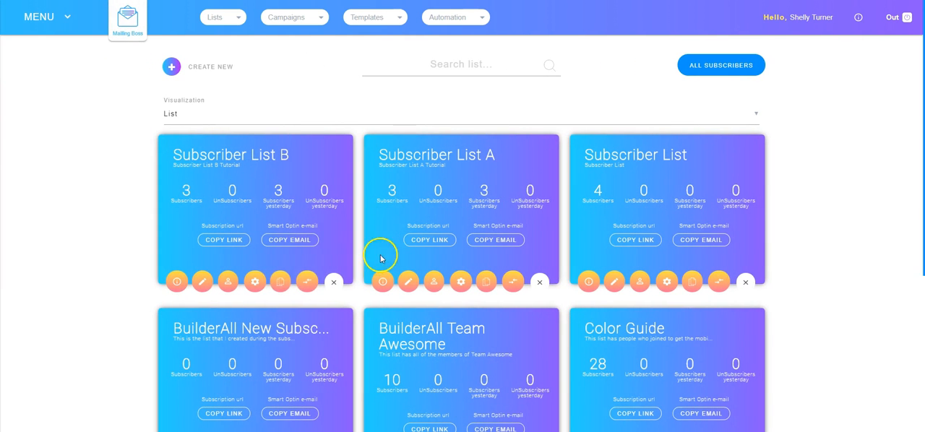
pyautogui.click(279, 281)
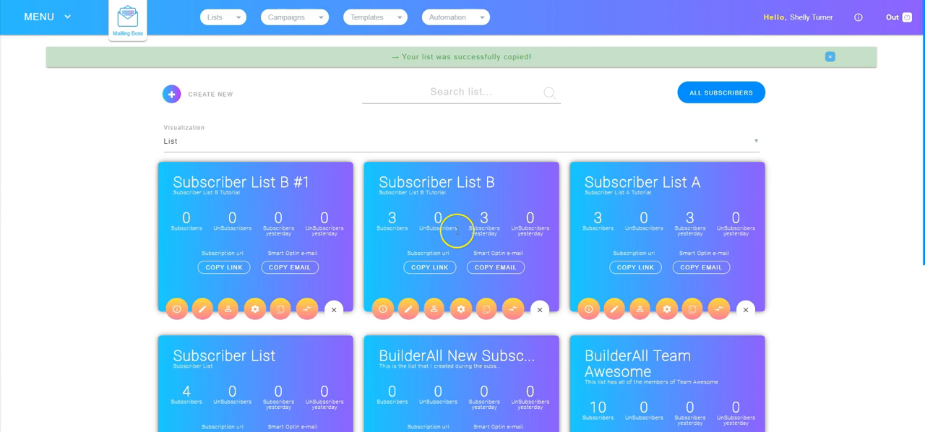
# Open the list tools of Subscriber List B, review the available import file types, and close the import options
pyautogui.click(512, 309)
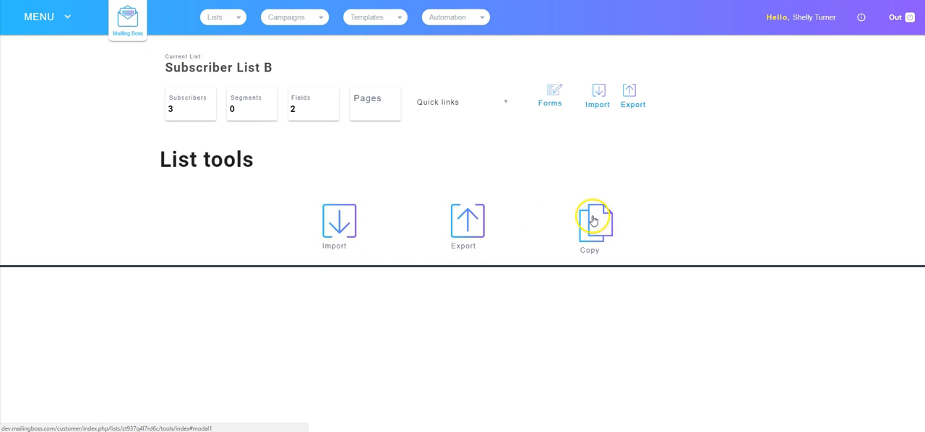
pyautogui.click(336, 222)
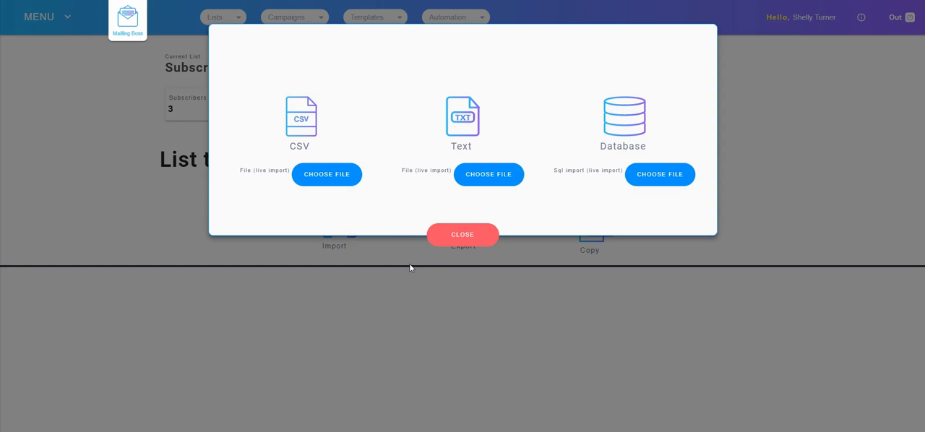
pyautogui.click(362, 237)
pyautogui.click(457, 235)
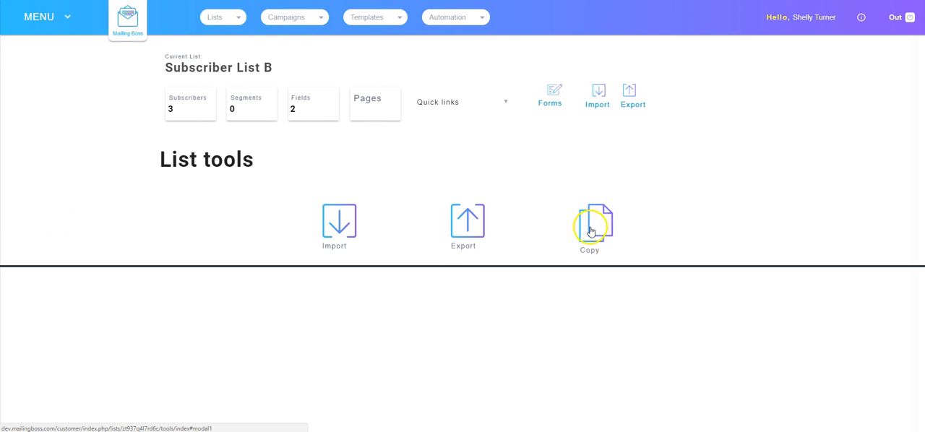
# Copy the confirmed subscribers of Subscriber List A #1 into Subscriber List B, without choosing a segment
pyautogui.click(592, 228)
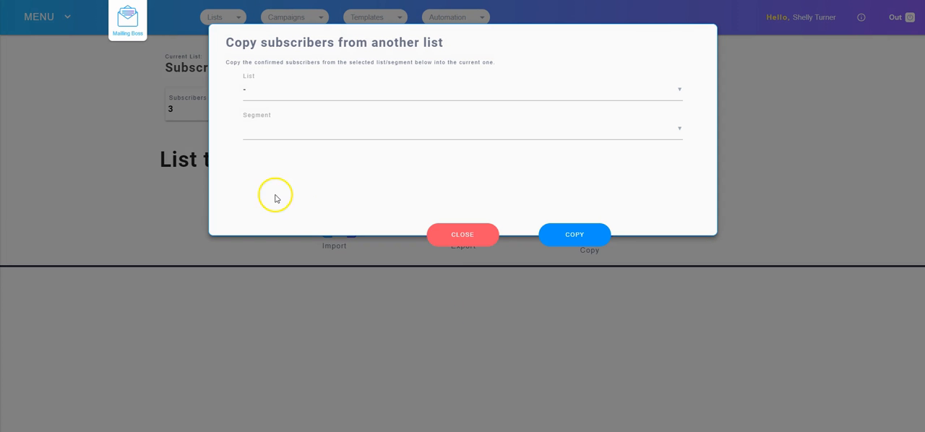
pyautogui.click(271, 92)
pyautogui.click(260, 114)
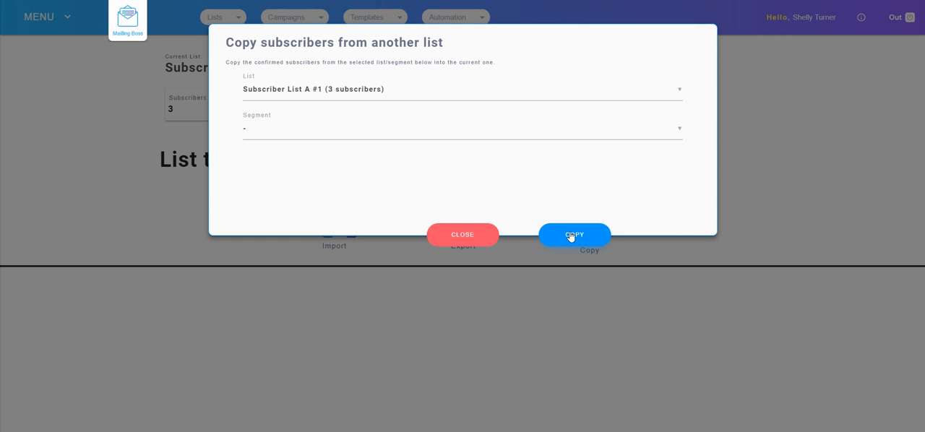
pyautogui.click(570, 236)
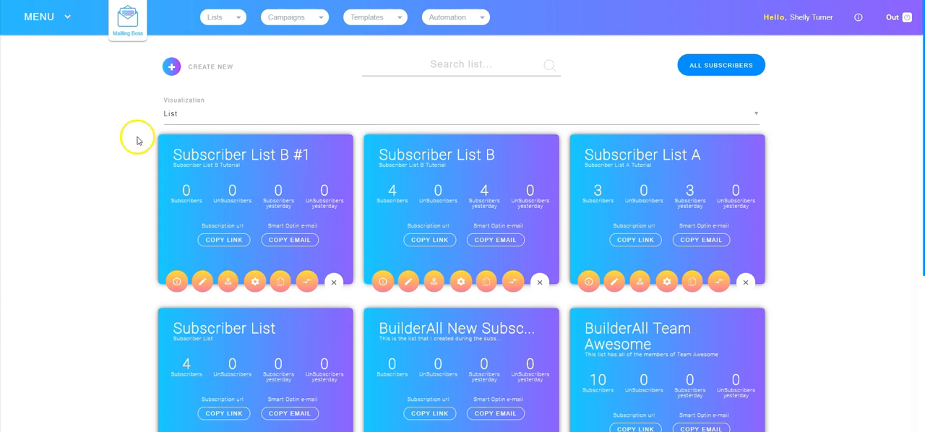
# Delete the duplicated list Subscriber List B #1 and confirm its removal
pyautogui.click(333, 283)
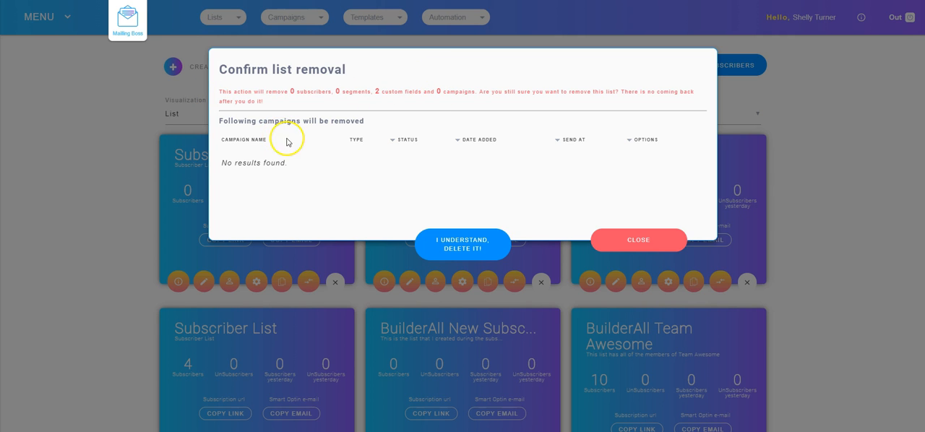
pyautogui.click(463, 246)
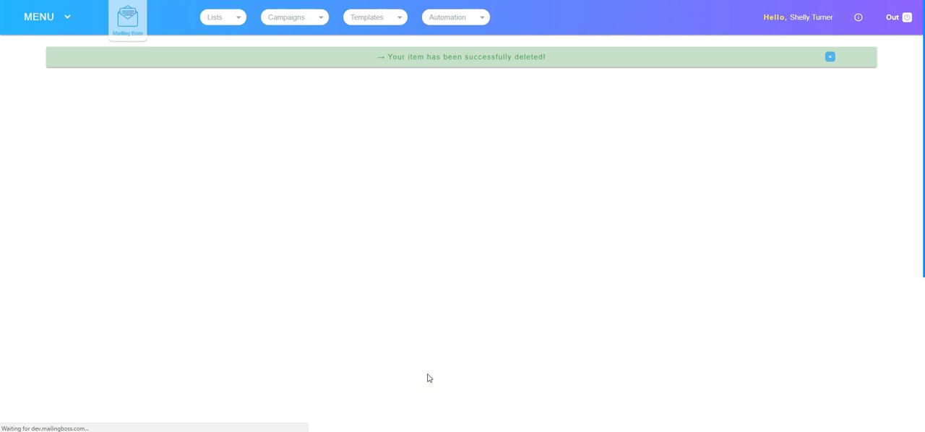